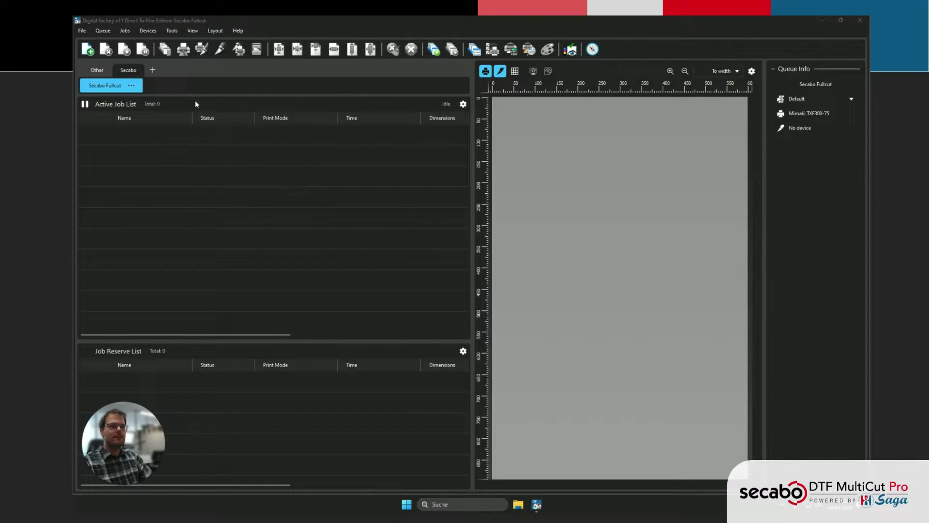
# Install the Secabo DTF MultiCut Pro cutter package from Manage Devices, finishing the setup wizard.
pyautogui.click(148, 31)
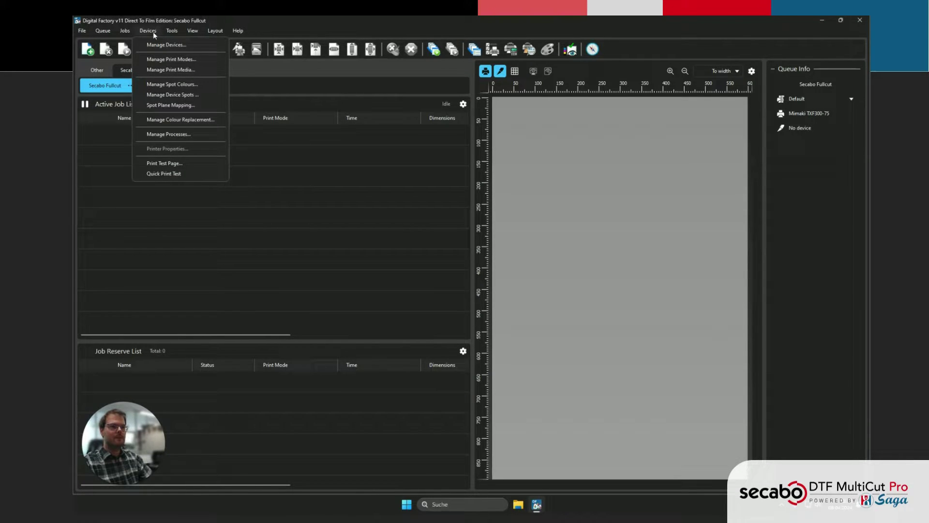
pyautogui.click(162, 45)
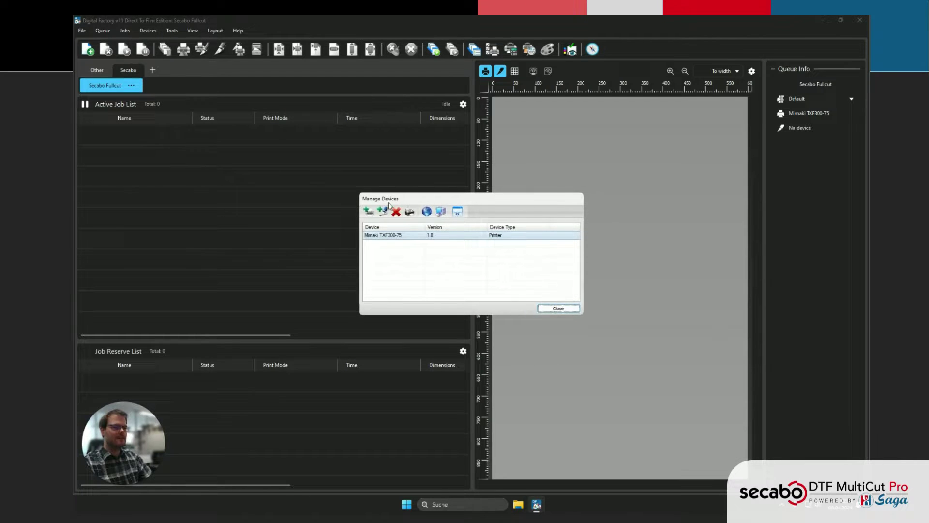
pyautogui.moveTo(388, 203); pyautogui.dragTo(339, 189)
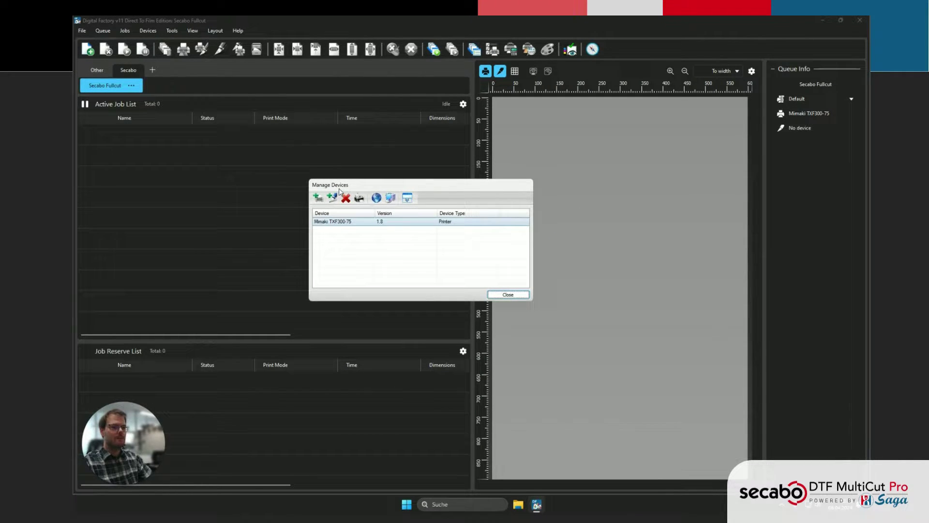
pyautogui.click(332, 197)
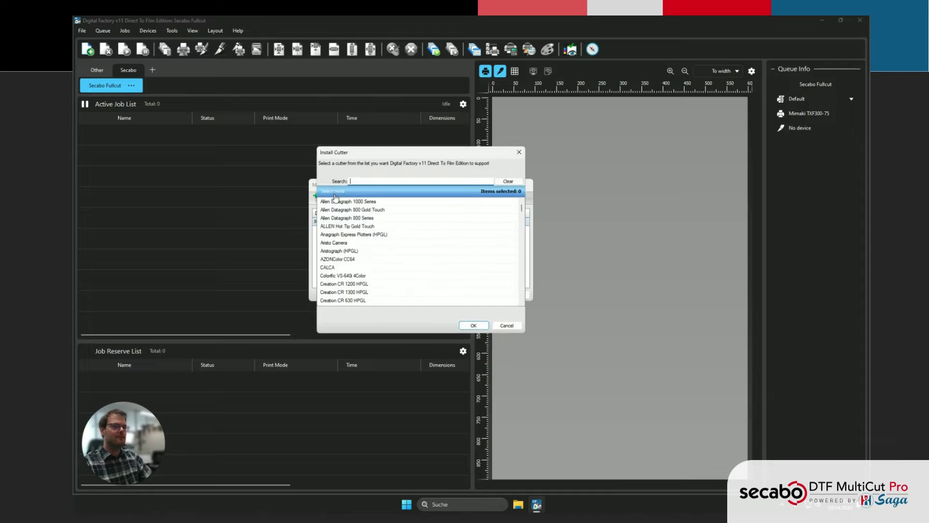
pyautogui.write('Secabo')
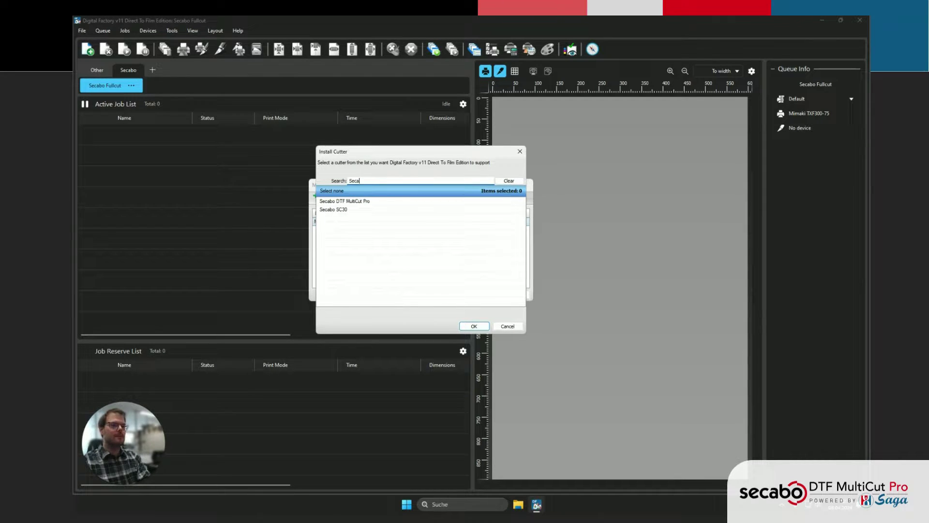
pyautogui.click(350, 200)
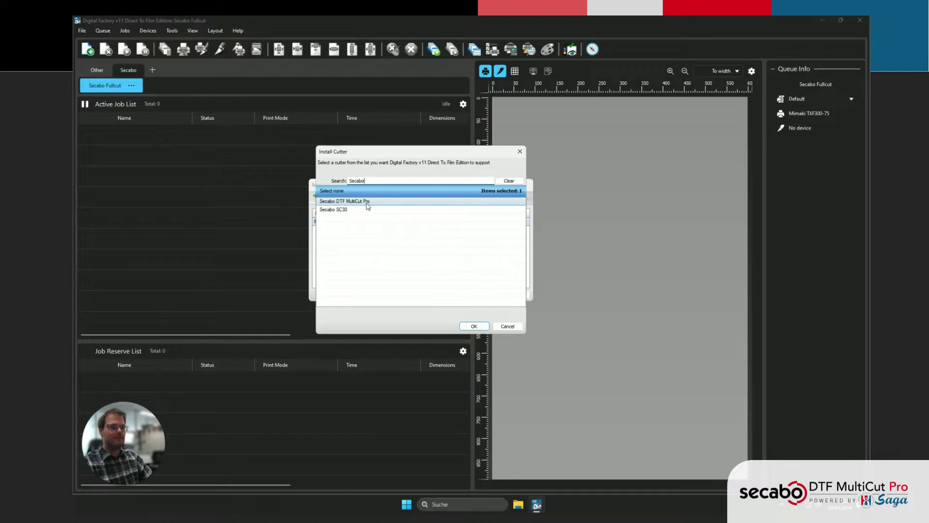
pyautogui.click(479, 325)
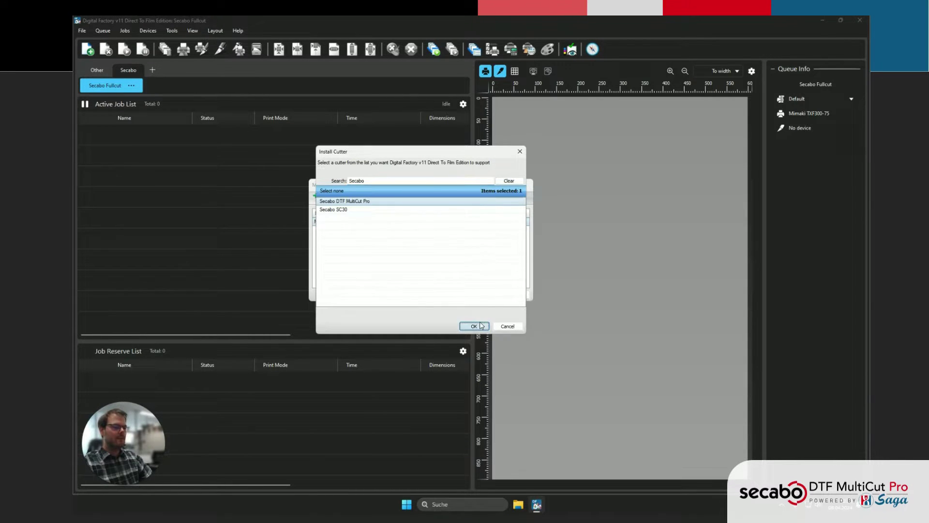
pyautogui.click(459, 319)
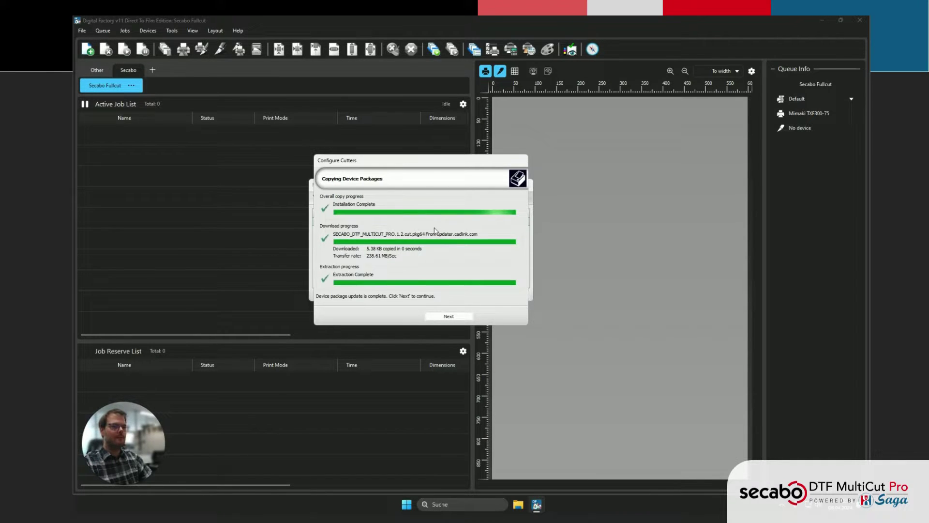
pyautogui.click(453, 315)
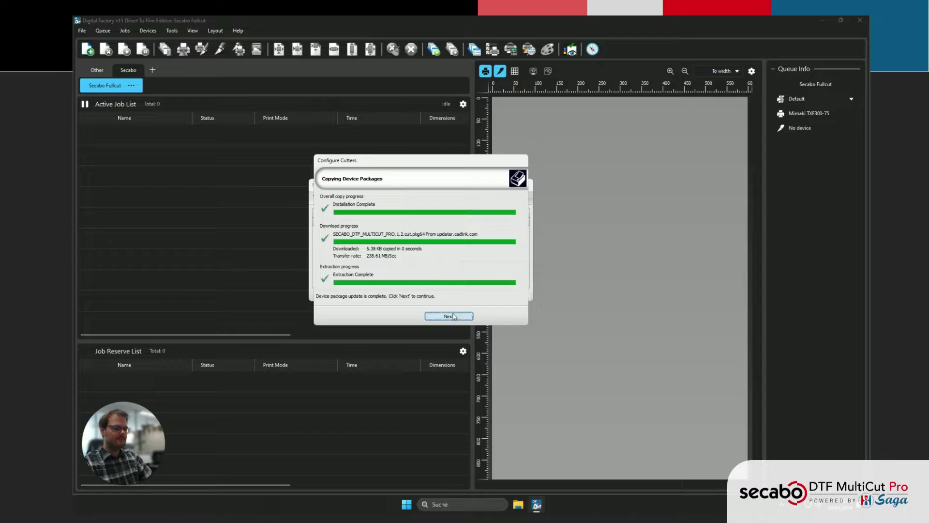
pyautogui.click(451, 316)
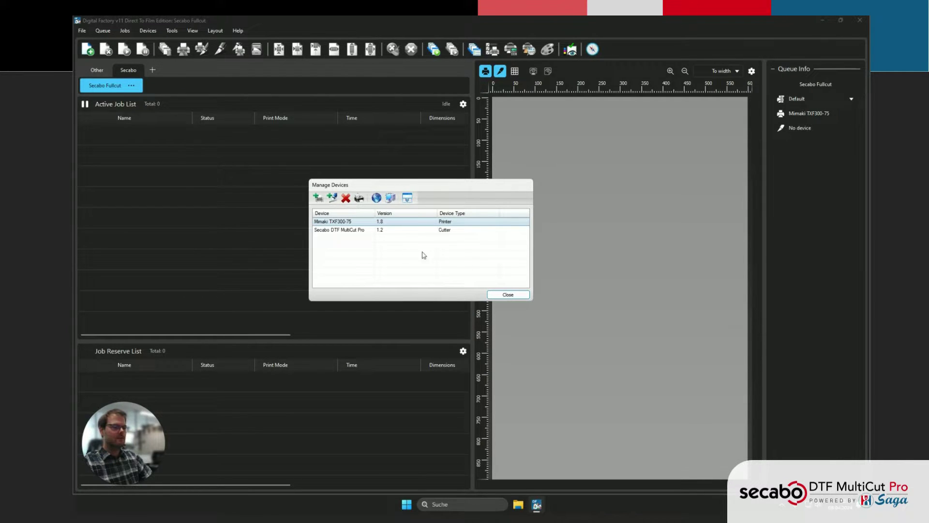
pyautogui.click(509, 293)
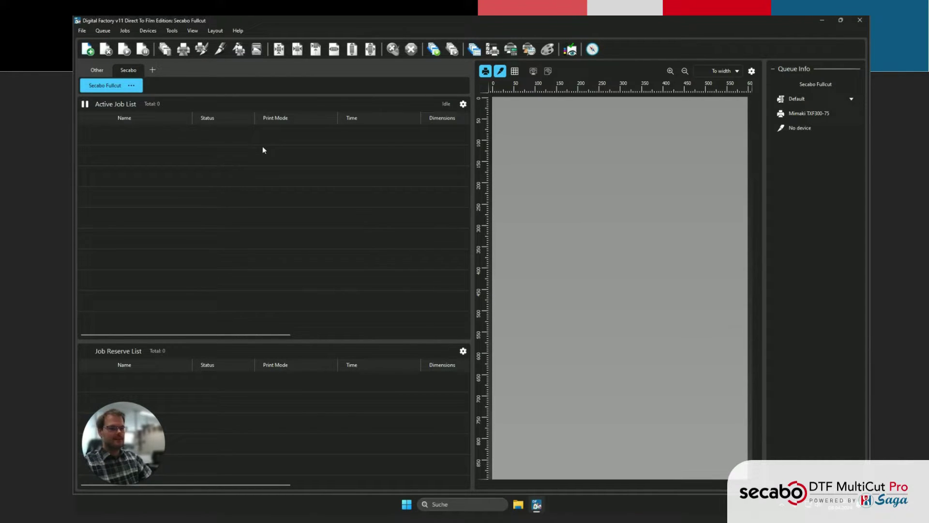
# Enable trailing blade on the Knife process with 45° angle threshold and 0.3 mm correction, and save.
pyautogui.click(154, 32)
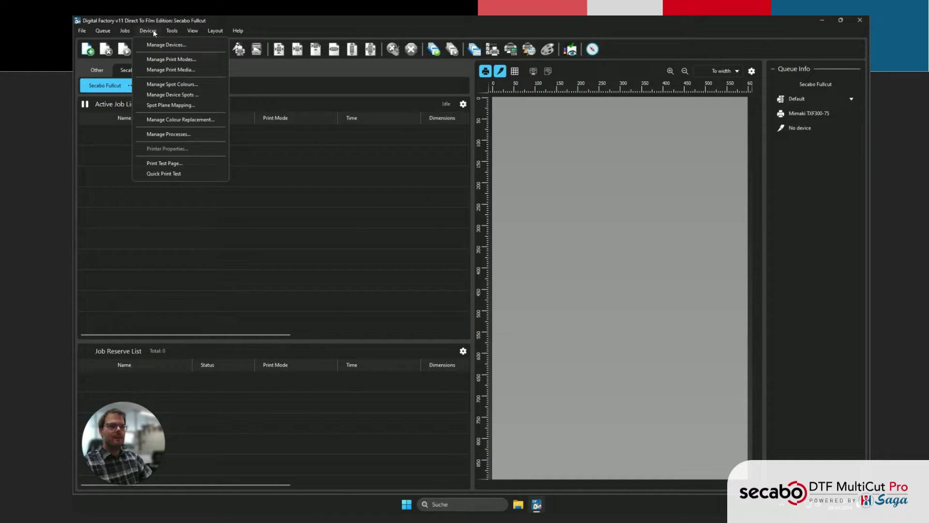
pyautogui.click(147, 135)
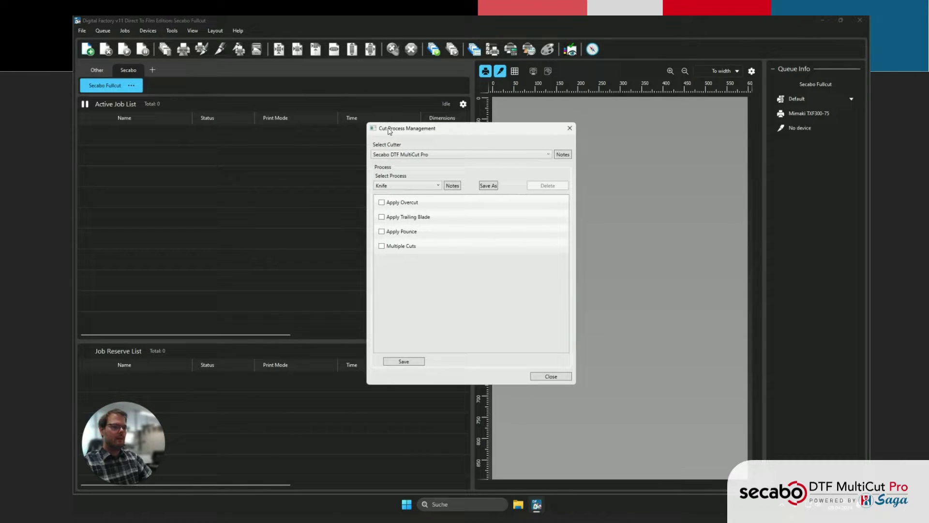
pyautogui.moveTo(399, 126); pyautogui.dragTo(357, 127)
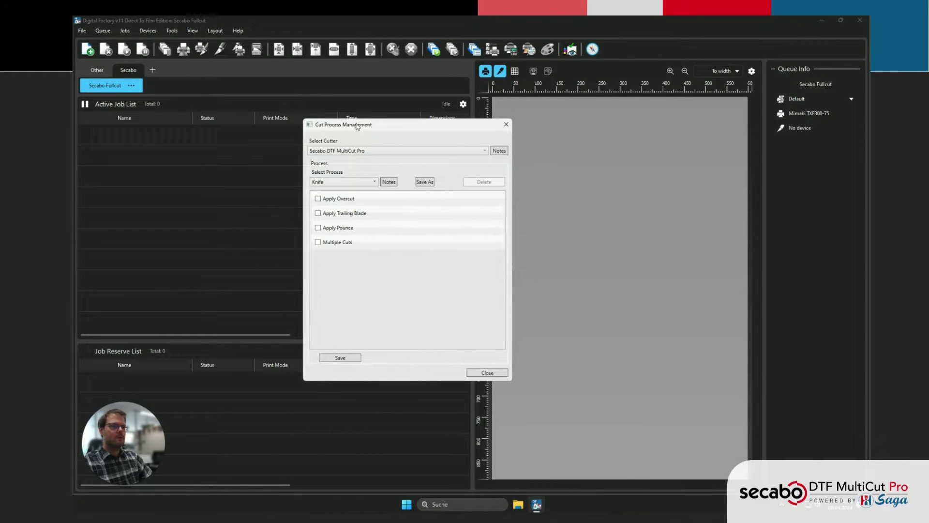
pyautogui.click(358, 183)
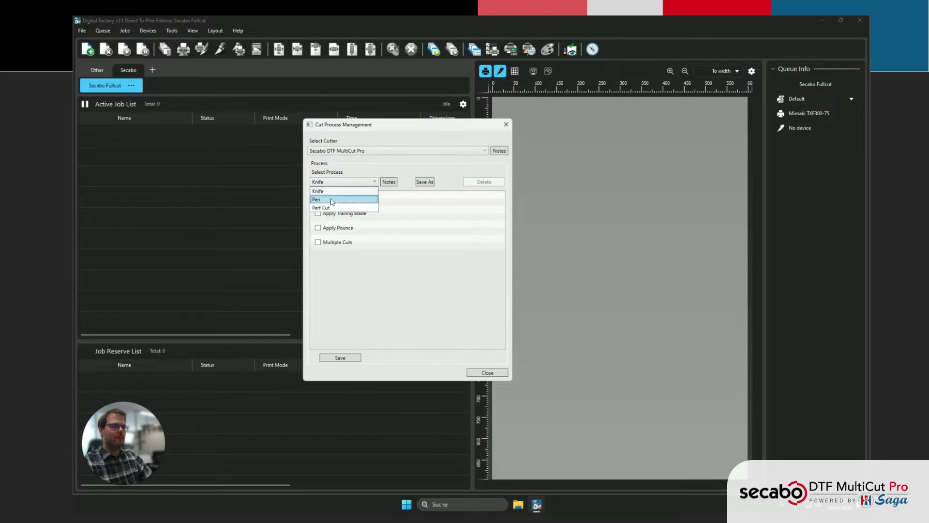
pyautogui.click(338, 185)
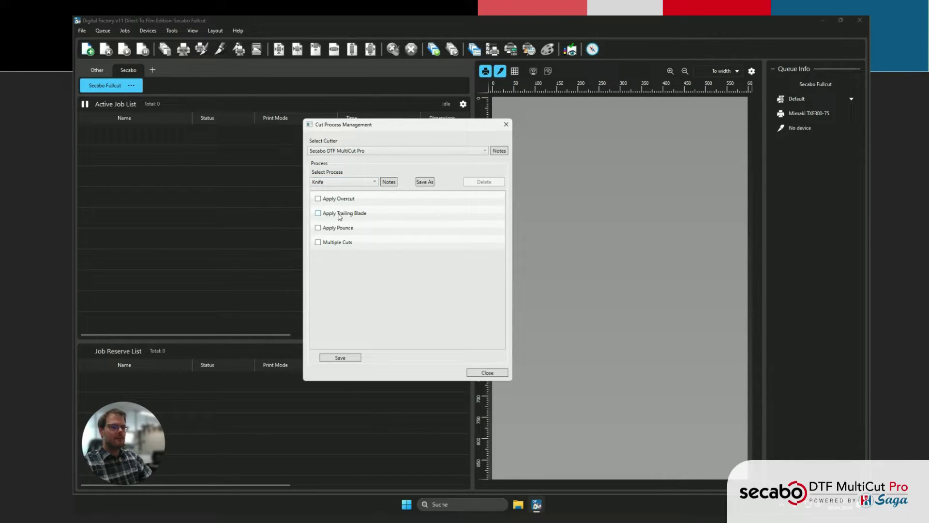
pyautogui.click(355, 213)
pyautogui.doubleClick(454, 229)
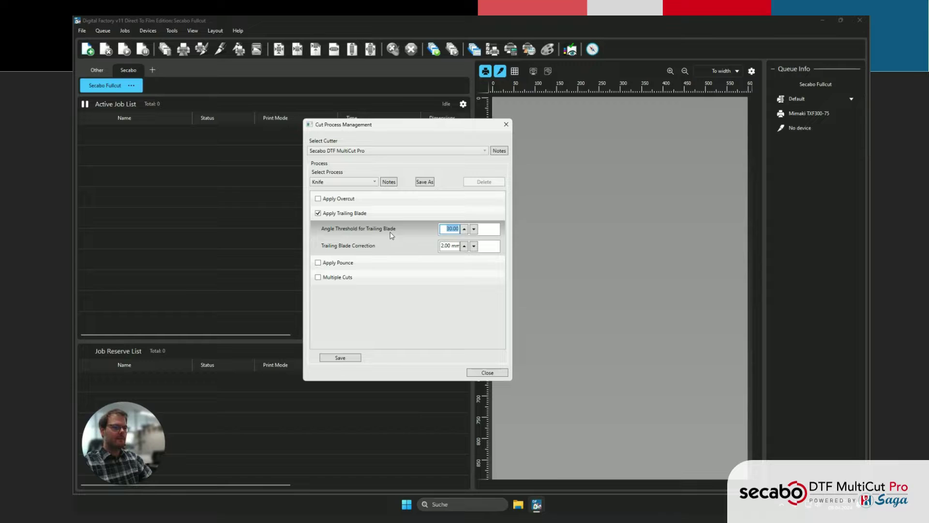
pyautogui.write('45')
pyautogui.doubleClick(450, 246)
pyautogui.write('0.3')
pyautogui.click(349, 358)
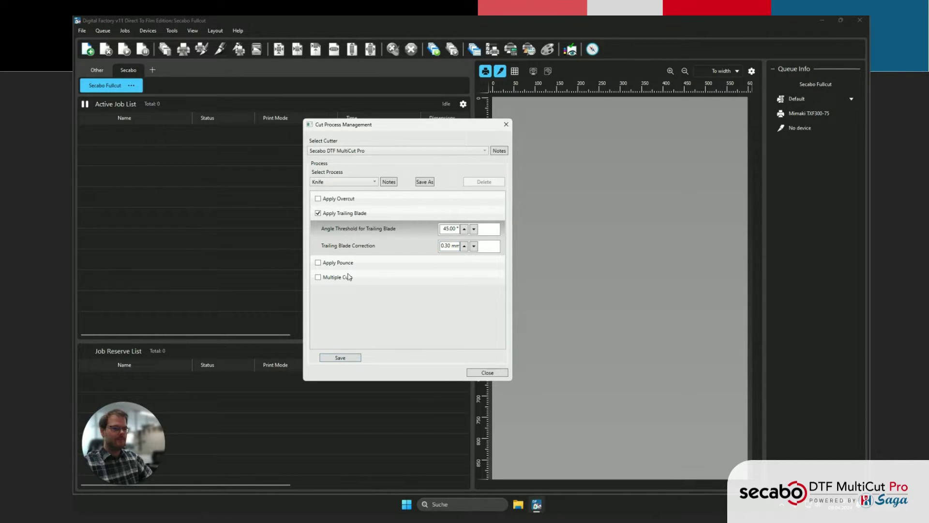
pyautogui.click(348, 182)
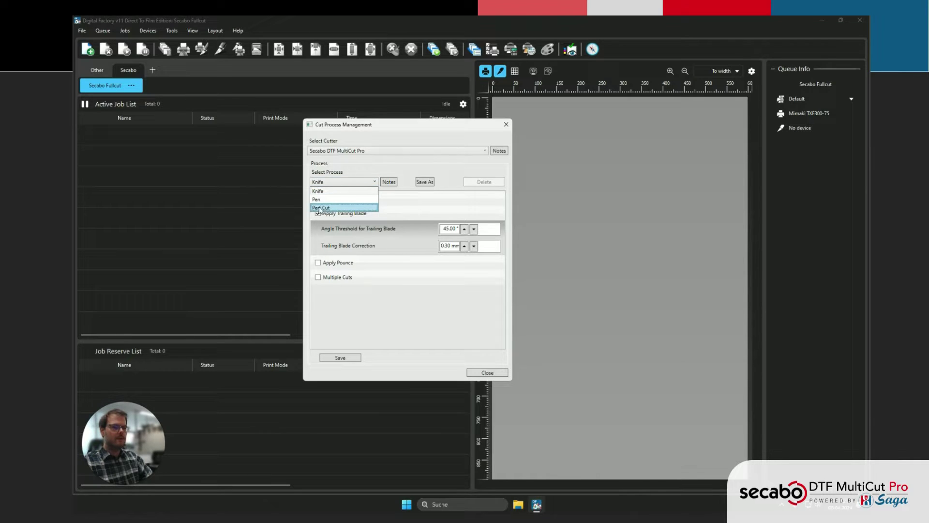
# Enable trailing blade on the Perf Cut process with 45° threshold and 0 correction.
pyautogui.click(346, 208)
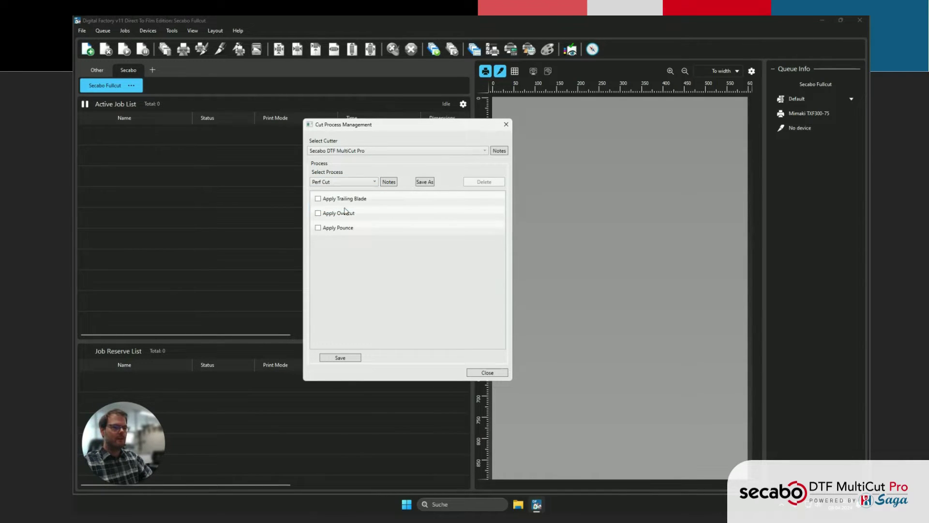
pyautogui.click(334, 200)
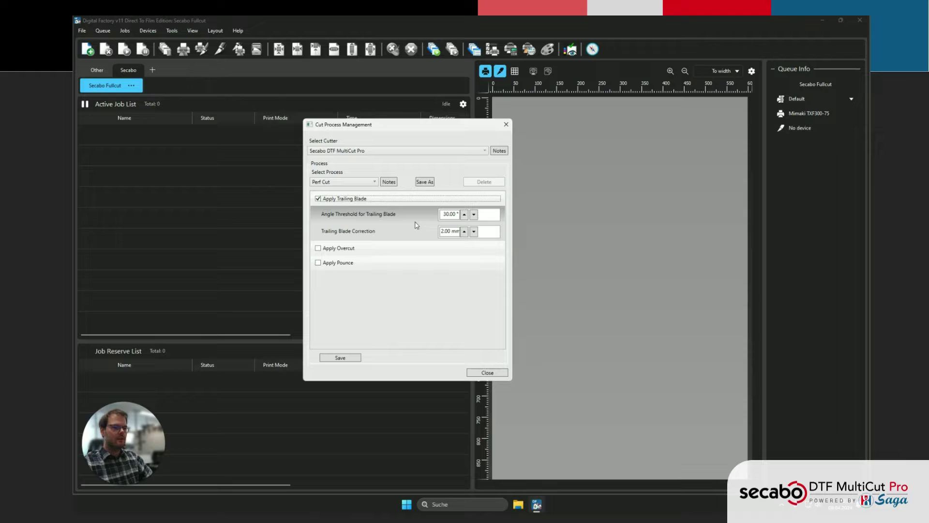
pyautogui.doubleClick(446, 215)
pyautogui.write('45')
pyautogui.doubleClick(449, 232)
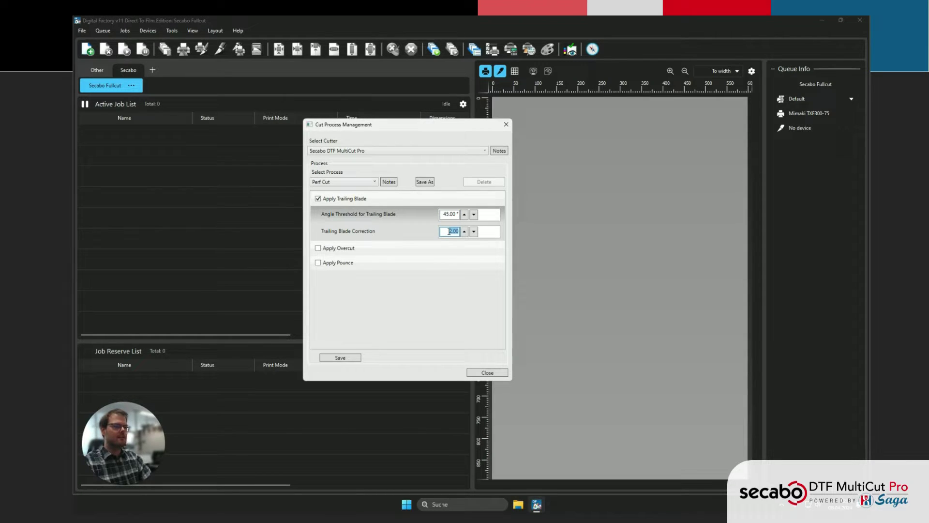
pyautogui.write('0.3')
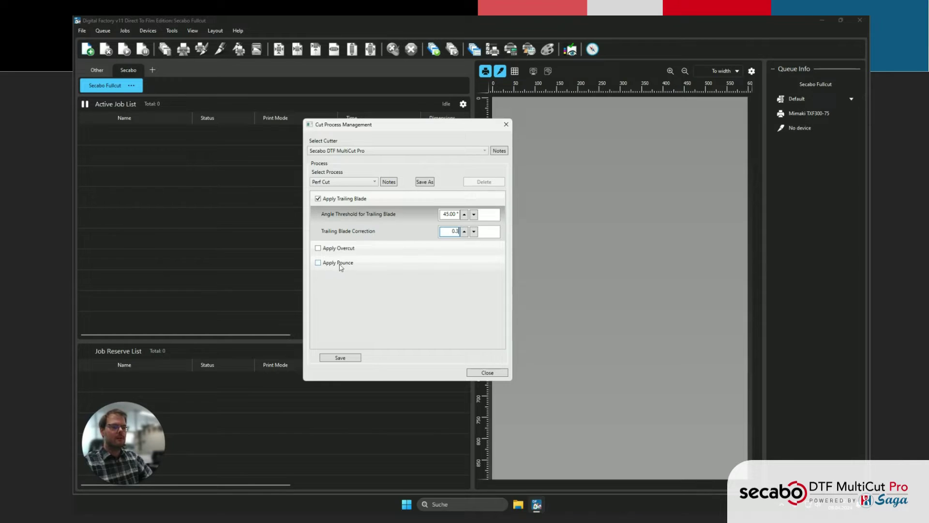
# Turn on Perf Cut pounce with 0.5 mm blank and 30 mm dash, save, and close.
pyautogui.click(339, 264)
pyautogui.doubleClick(449, 278)
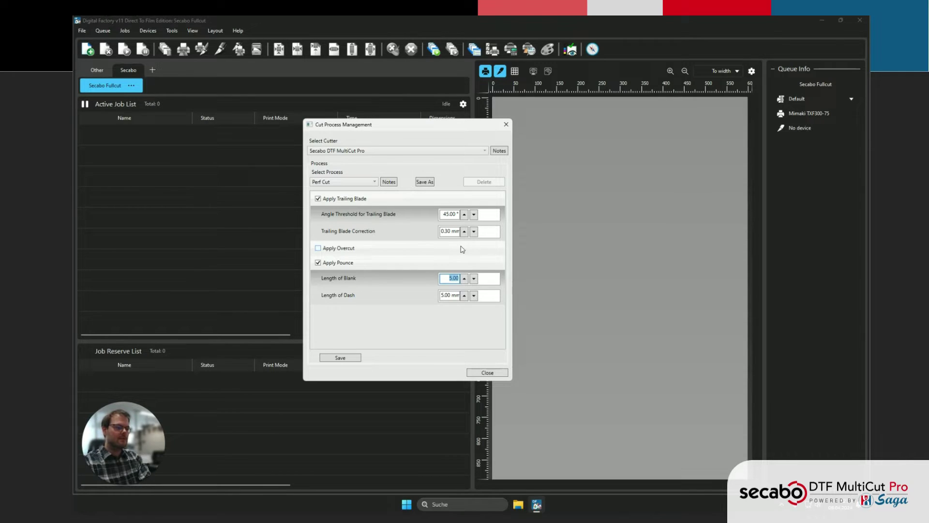
pyautogui.write('0.5')
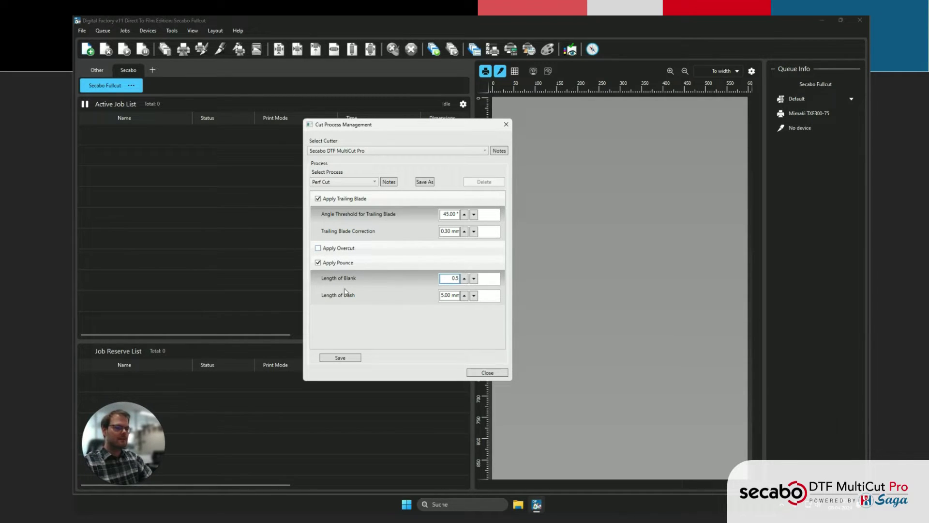
pyautogui.click(446, 296)
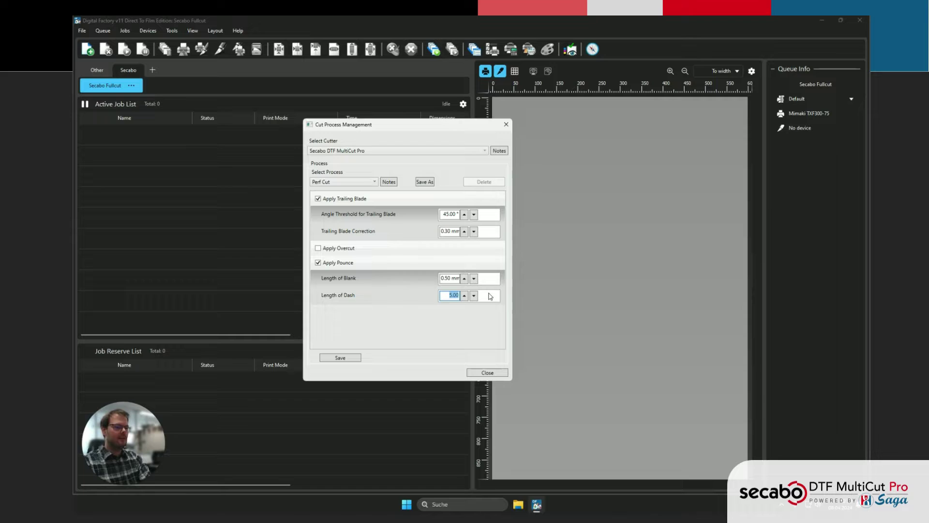
pyautogui.write('30')
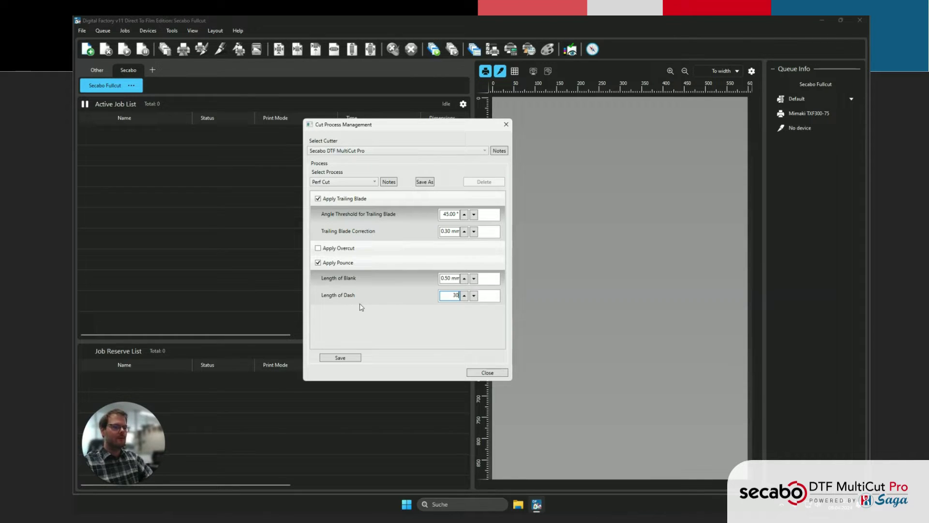
pyautogui.click(338, 356)
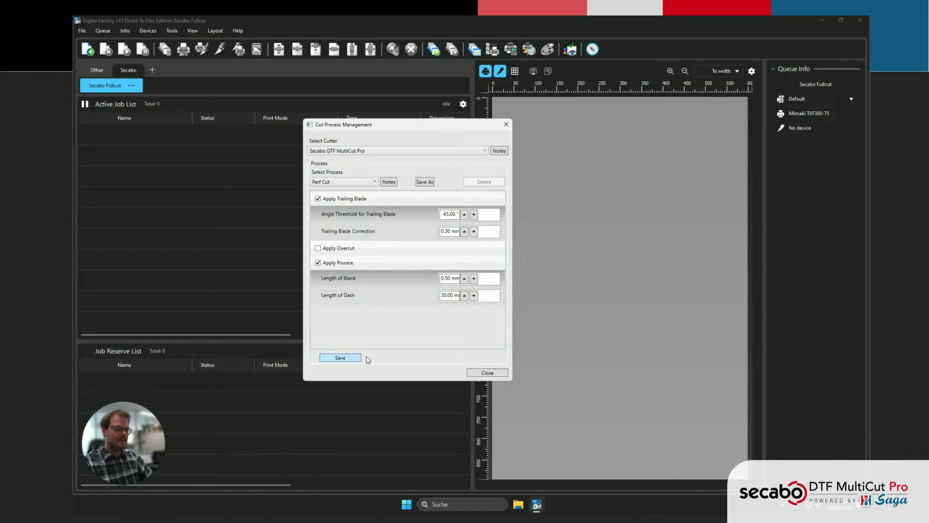
pyautogui.click(488, 372)
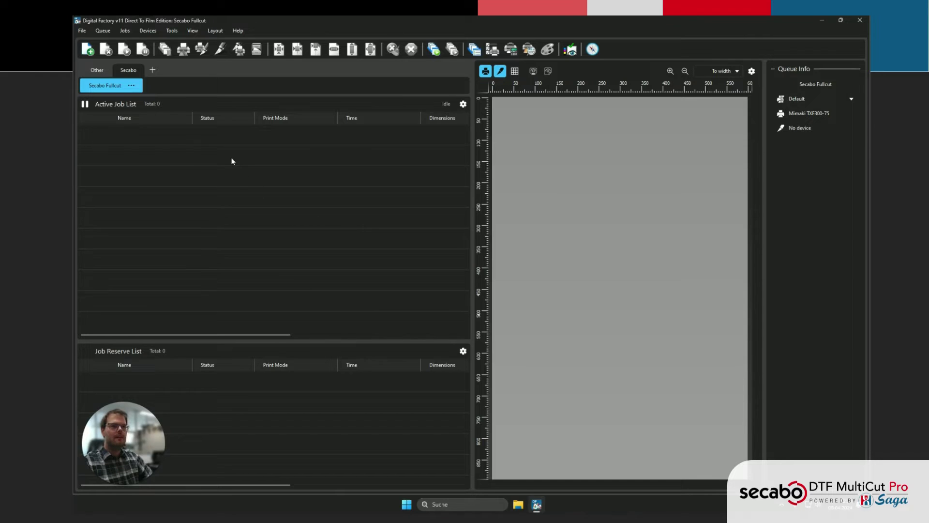
# In Queue Manager, set the queue's cutter to Secabo DTF MultiCut Pro and its port to FILE.
pyautogui.click(106, 32)
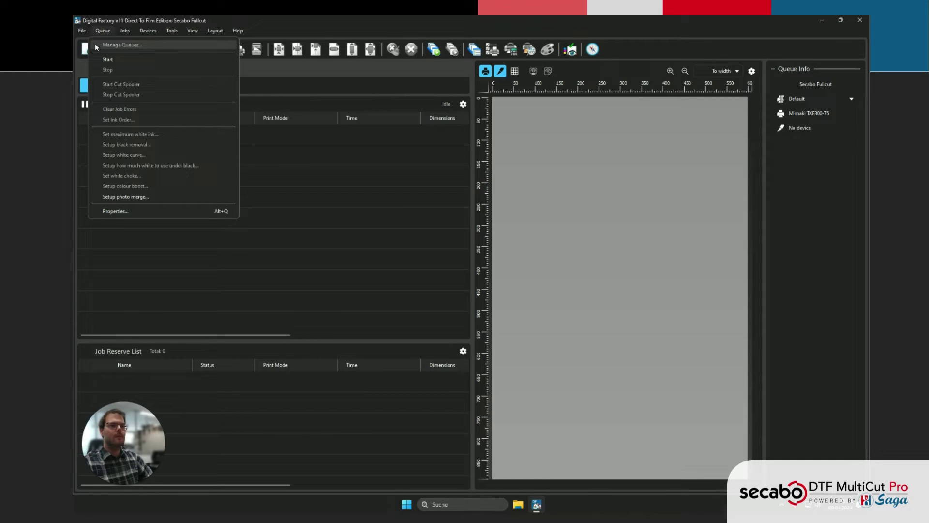
pyautogui.click(96, 46)
pyautogui.moveTo(332, 154); pyautogui.dragTo(363, 162)
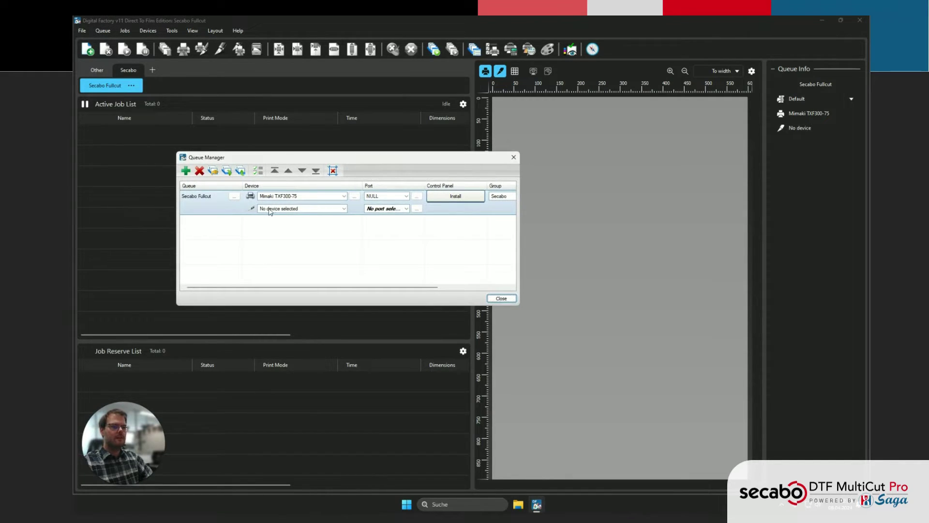
pyautogui.click(310, 210)
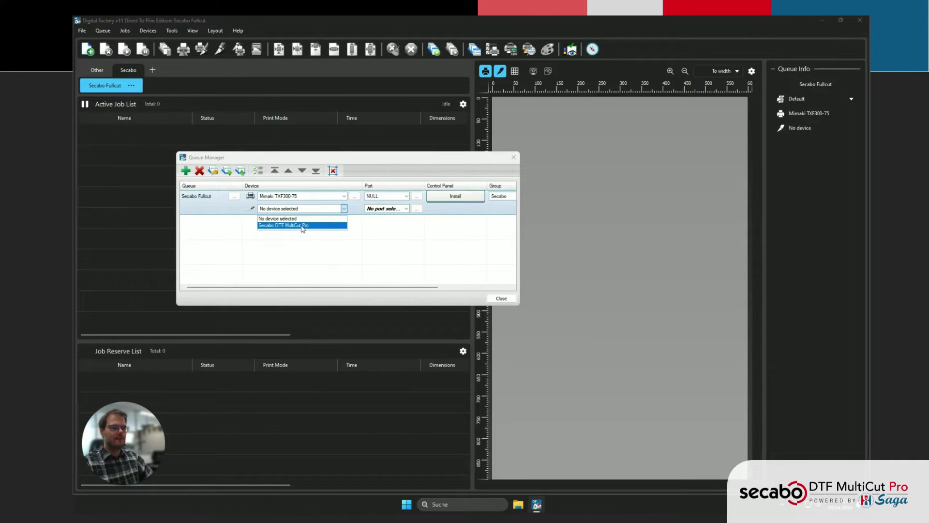
pyautogui.click(305, 226)
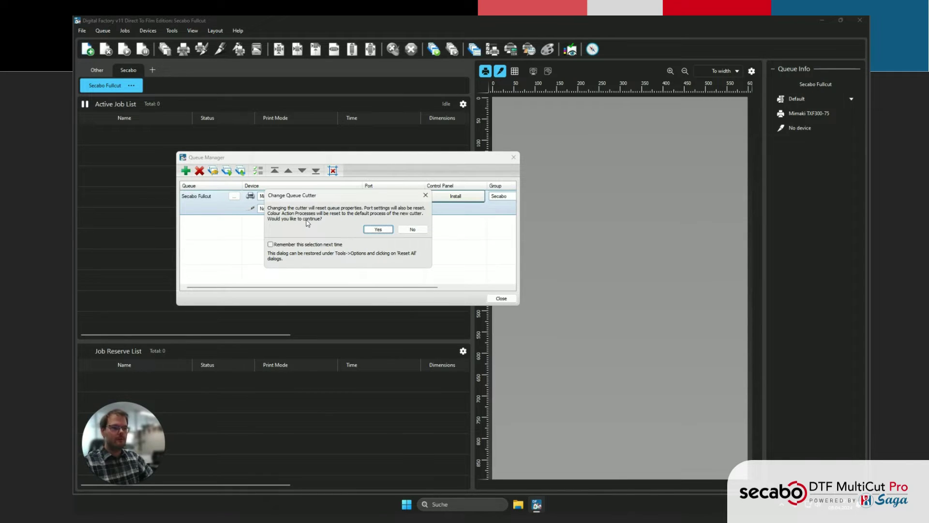
pyautogui.click(379, 230)
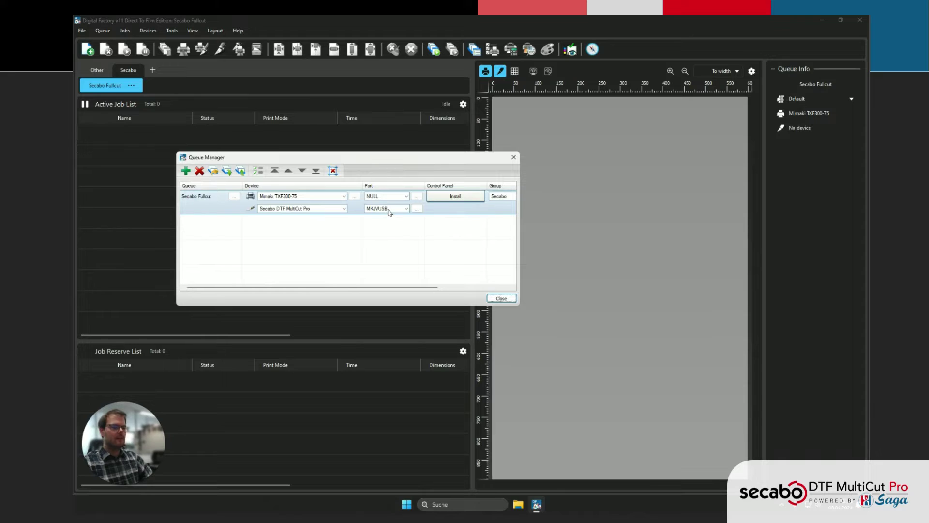
pyautogui.click(389, 210)
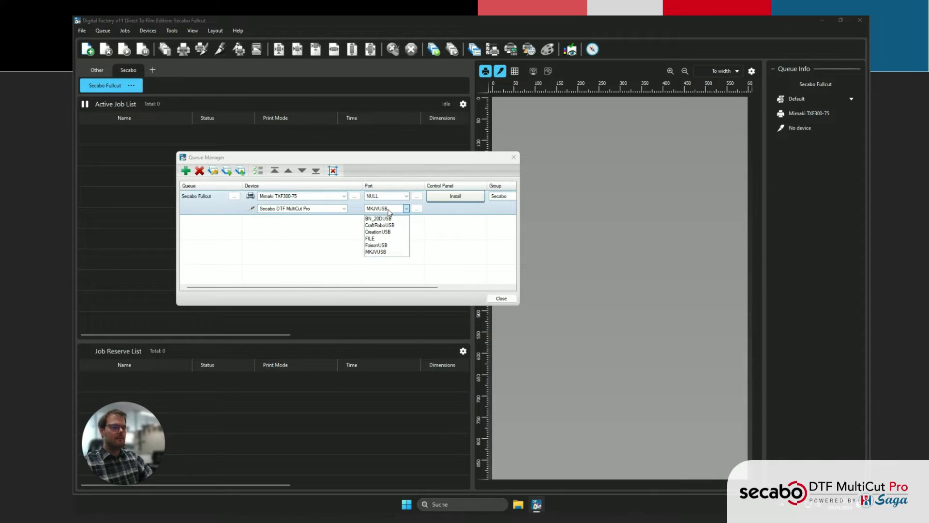
pyautogui.click(384, 239)
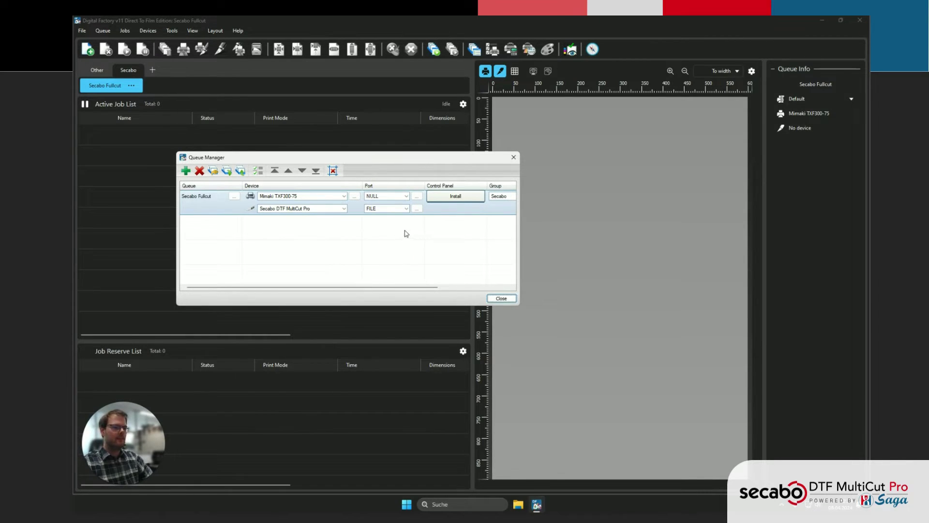
# Set the FILE port's output folder to Desktop > Secabo Hotfolder > qrplt.
pyautogui.click(416, 209)
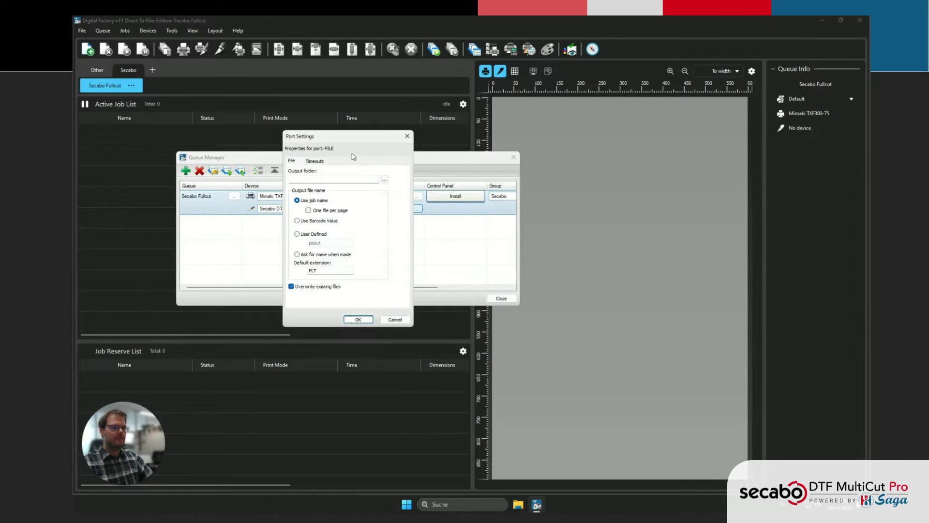
pyautogui.click(387, 202)
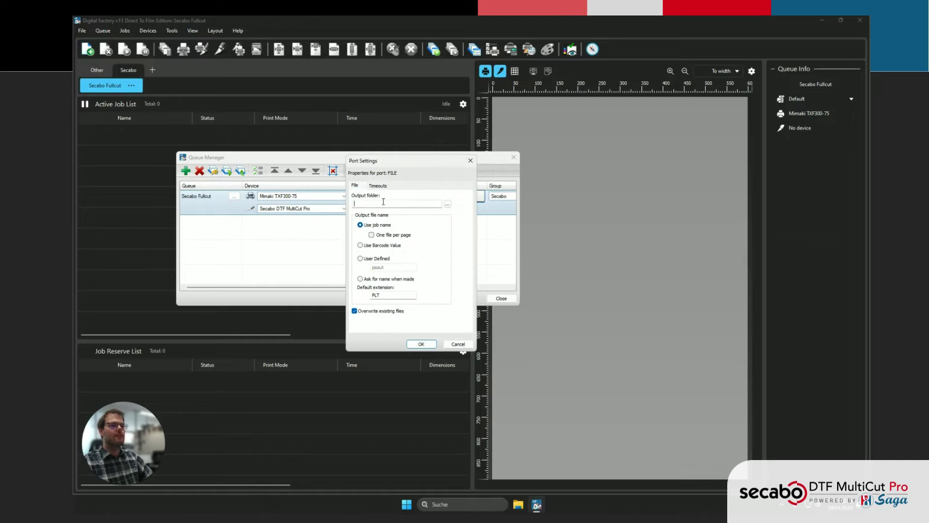
pyautogui.click(448, 204)
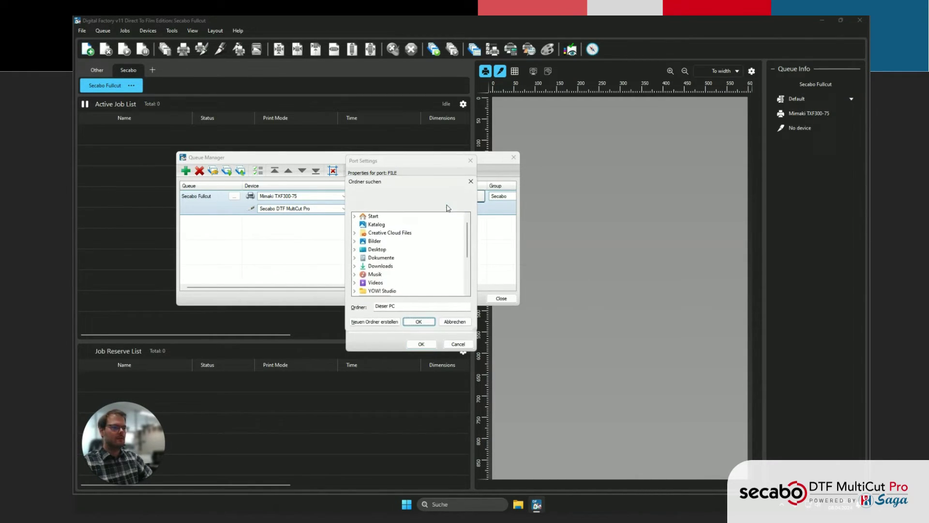
pyautogui.click(355, 250)
pyautogui.click(362, 266)
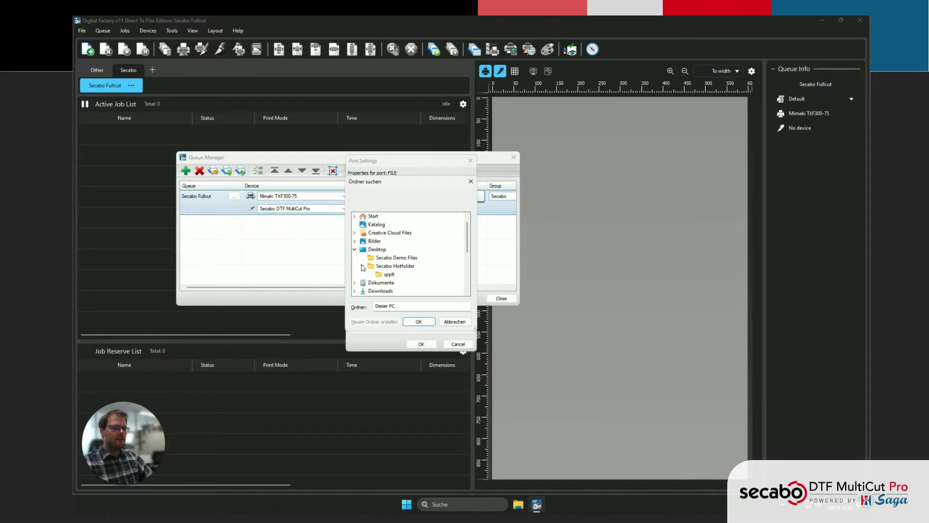
pyautogui.click(390, 274)
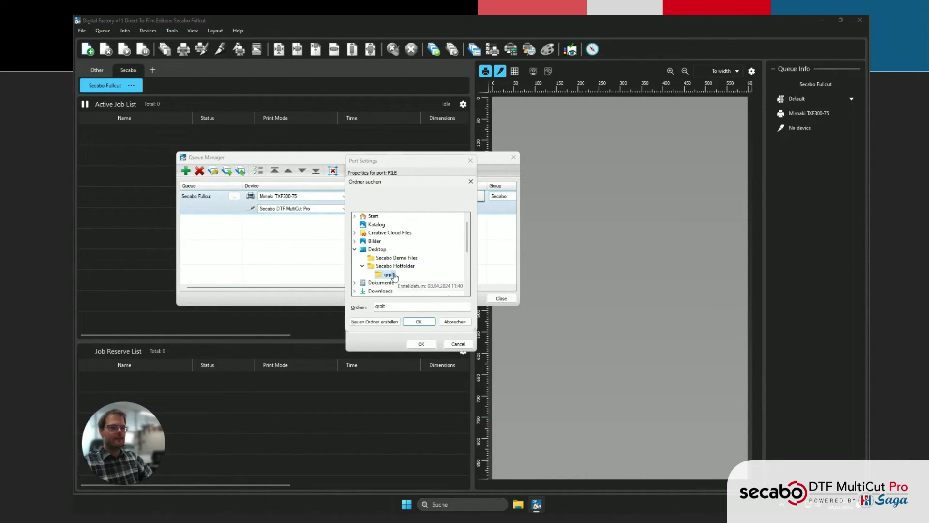
pyautogui.click(419, 322)
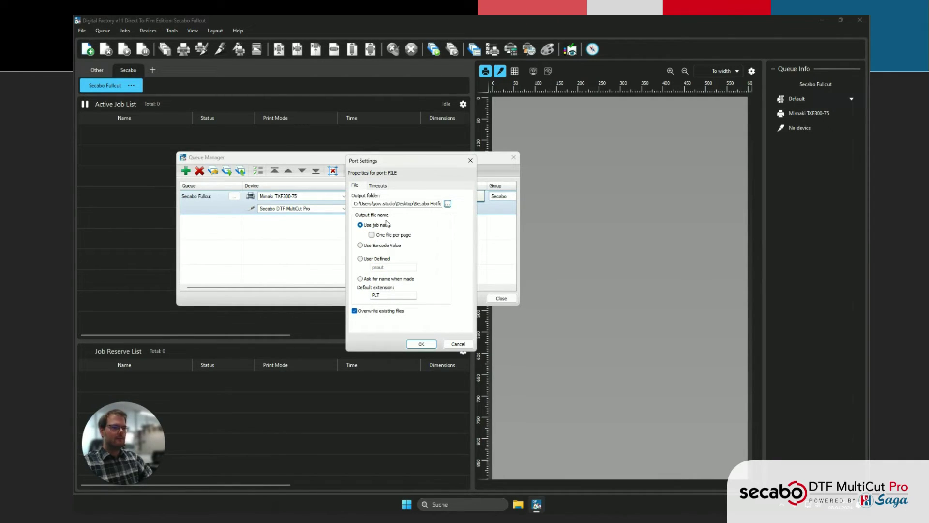
# Name output files by barcode value with extension plt and apply the port settings.
pyautogui.click(396, 248)
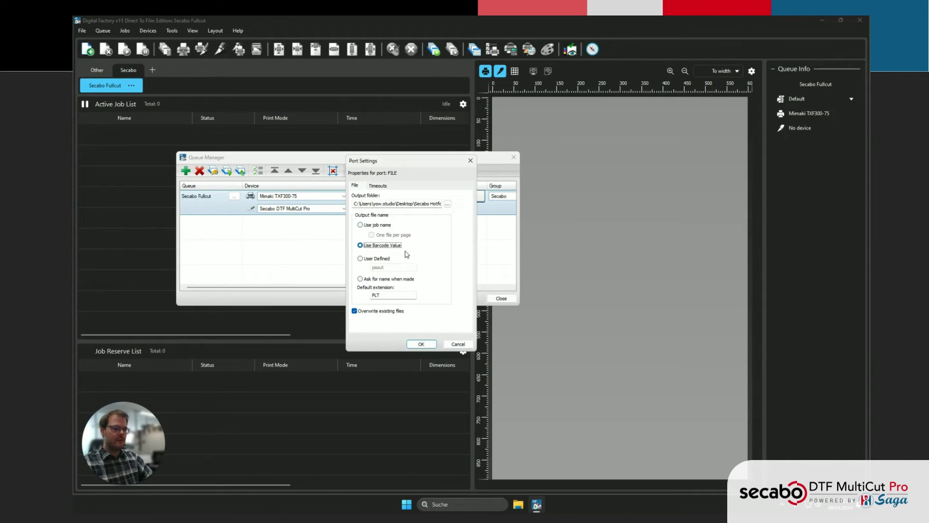
pyautogui.moveTo(401, 294); pyautogui.dragTo(339, 298)
pyautogui.write('plt')
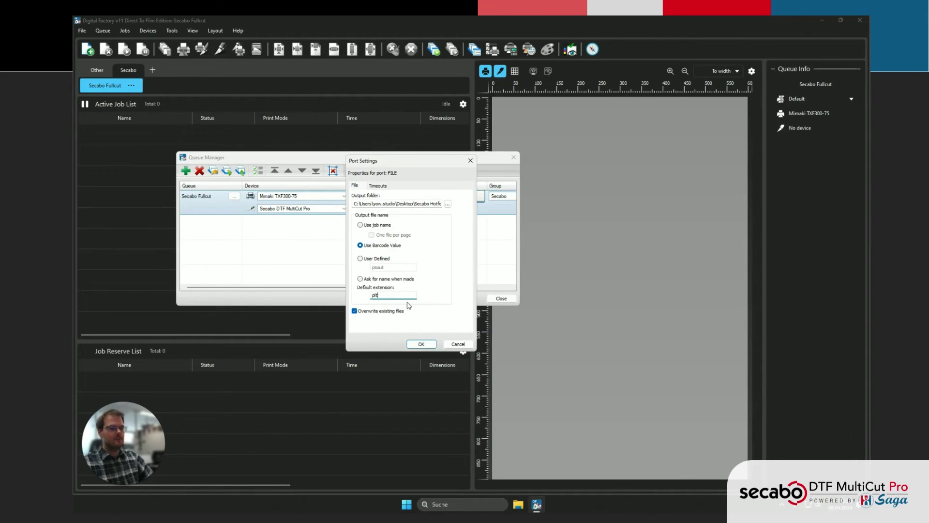
pyautogui.click(418, 344)
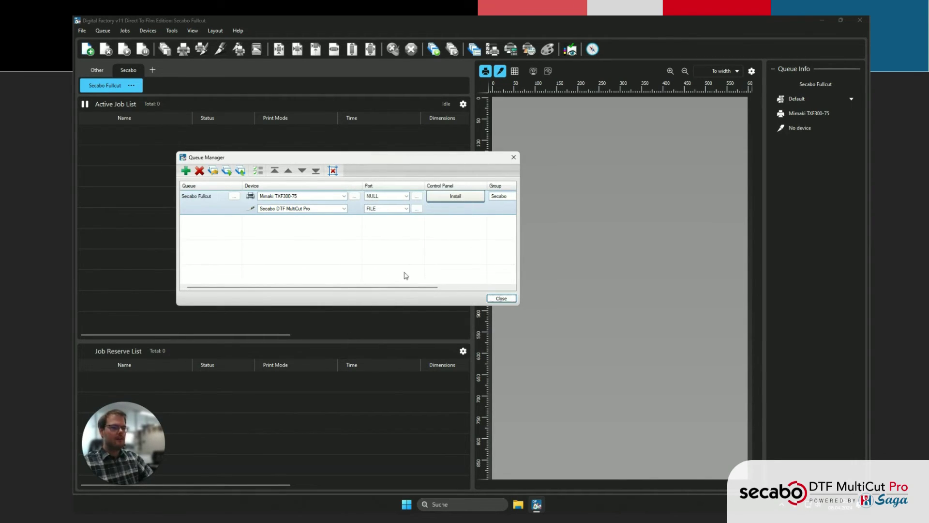
# Close the Queue Manager dialog to return to the main window.
pyautogui.click(501, 299)
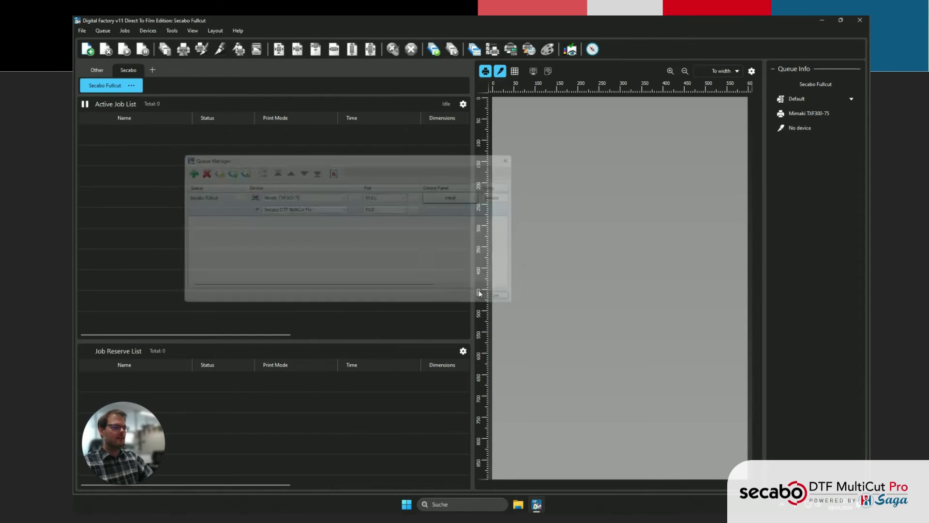